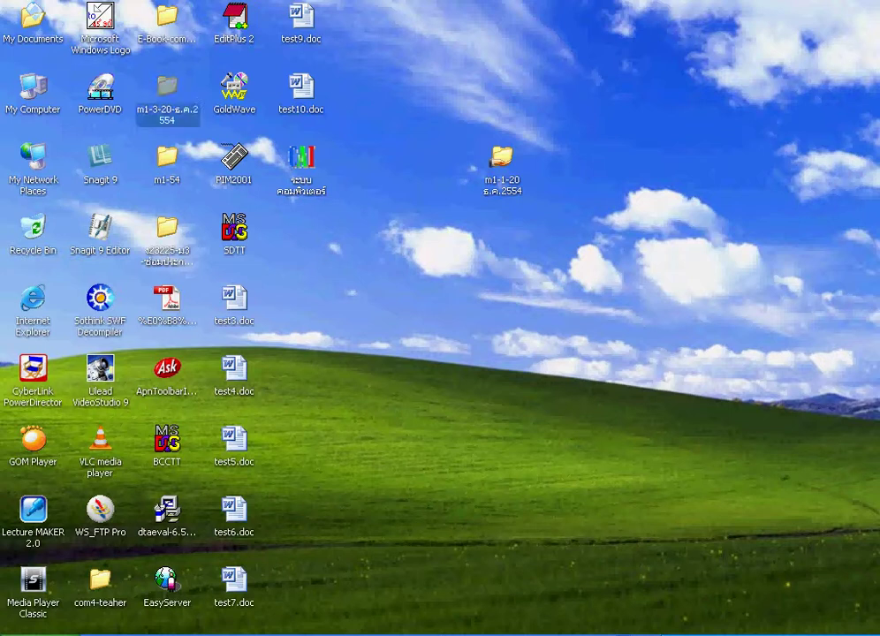
# Step: Create a new empty folder on the desktop from the right-click New menu
pyautogui.rightClick(576, 347)
pyautogui.moveTo(618, 479)
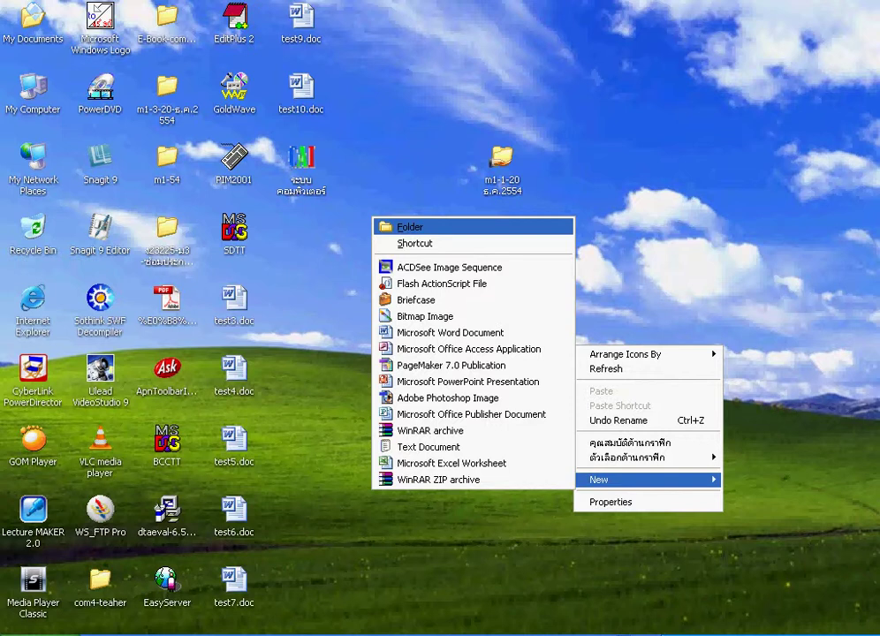
pyautogui.press('Return')
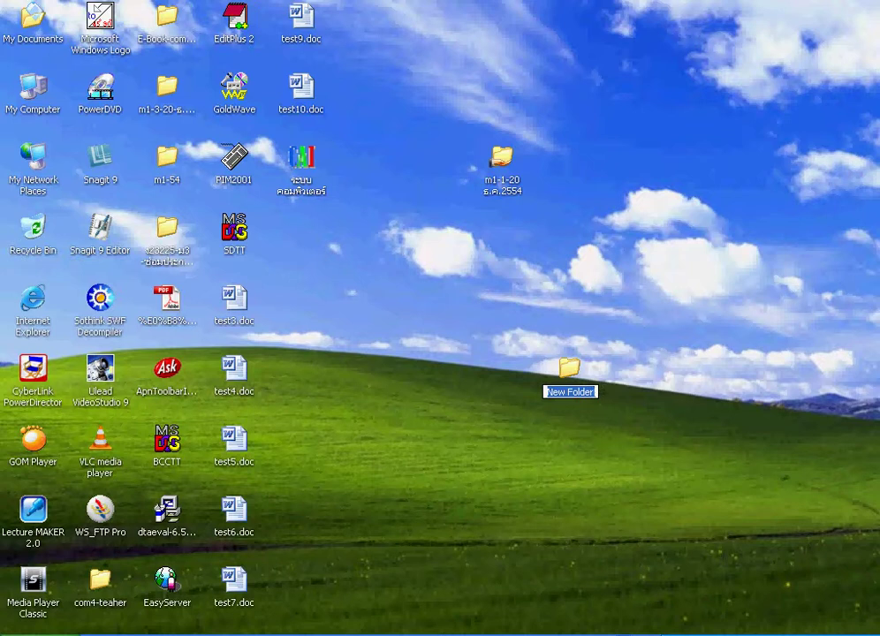
# Step: Enter the folder name 54026-1-1-35, correcting the mistyped 01 ending to 35
pyautogui.write('54026')
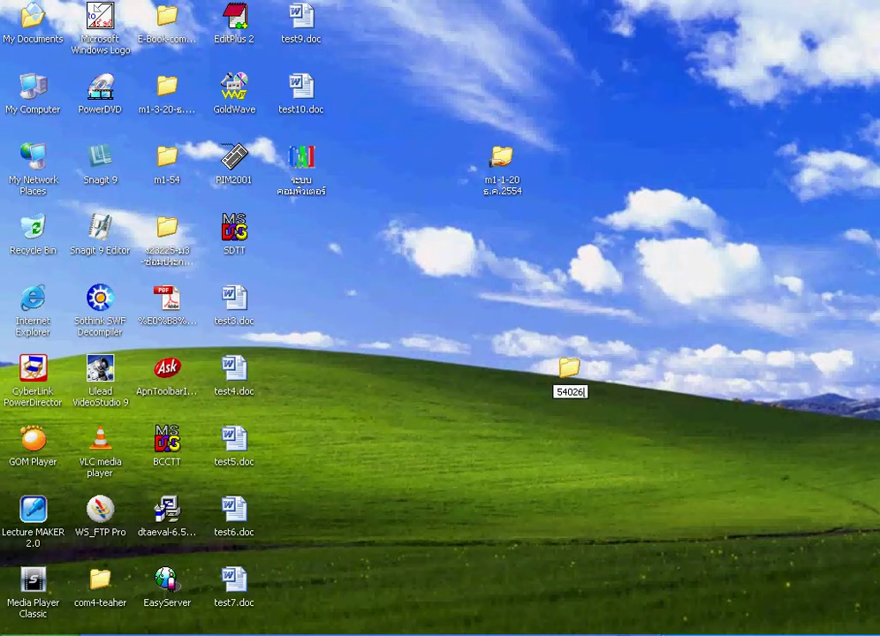
pyautogui.write('-1-1')
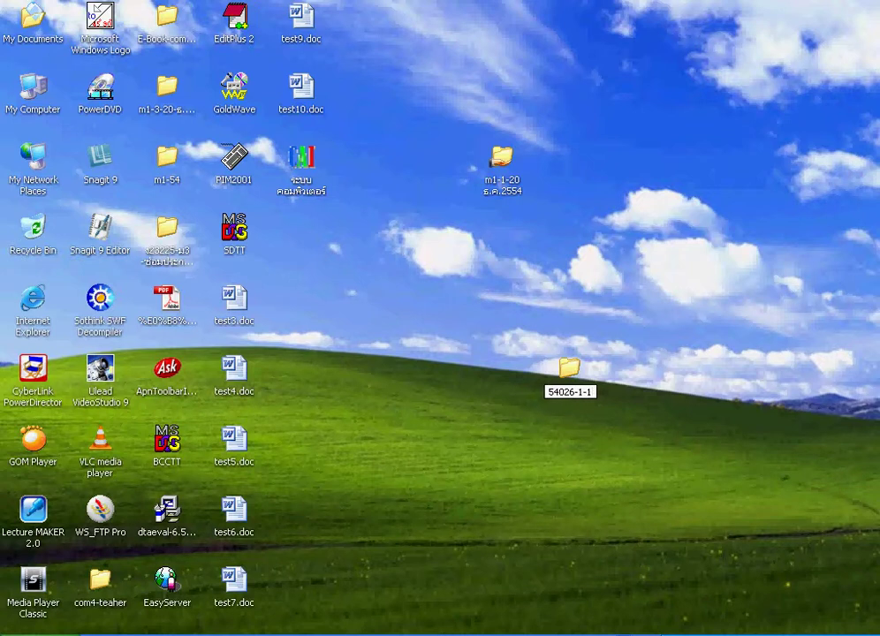
pyautogui.write('-01')
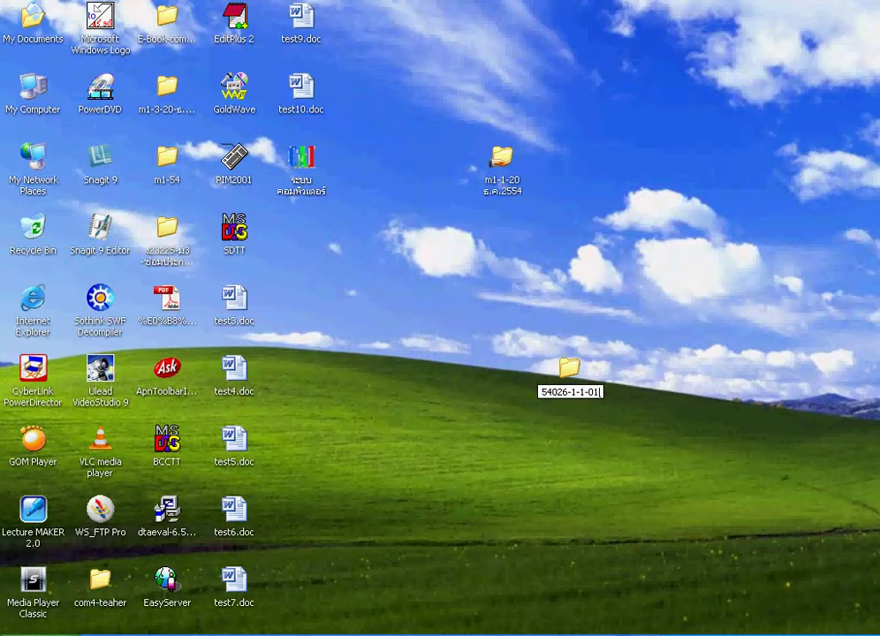
pyautogui.press('BackSpace')
pyautogui.press('BackSpace')
pyautogui.write('35')
# Step: Complete the folder name as 54026-1-1-35 plus the student's name, then deselect it
pyautogui.write('-')
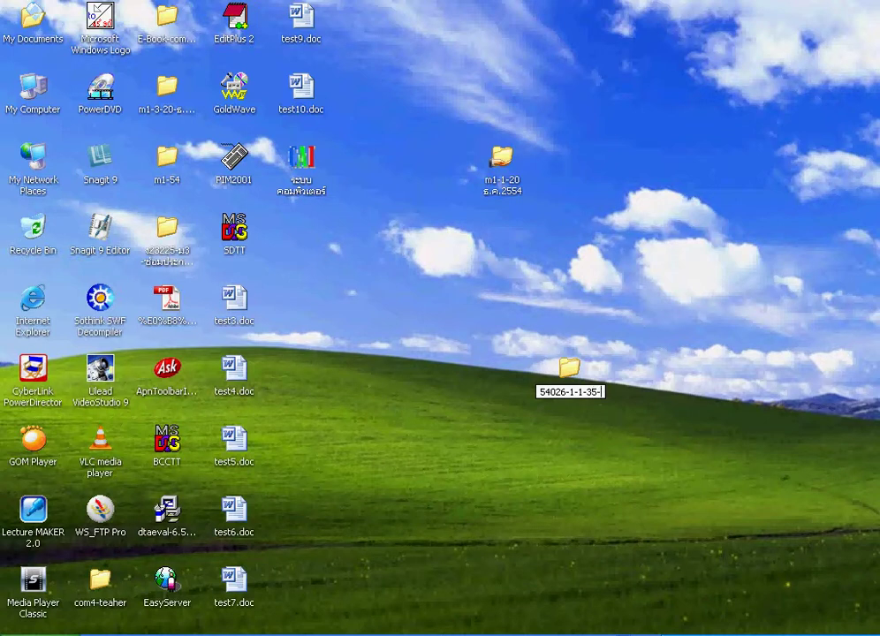
pyautogui.write('ubon')
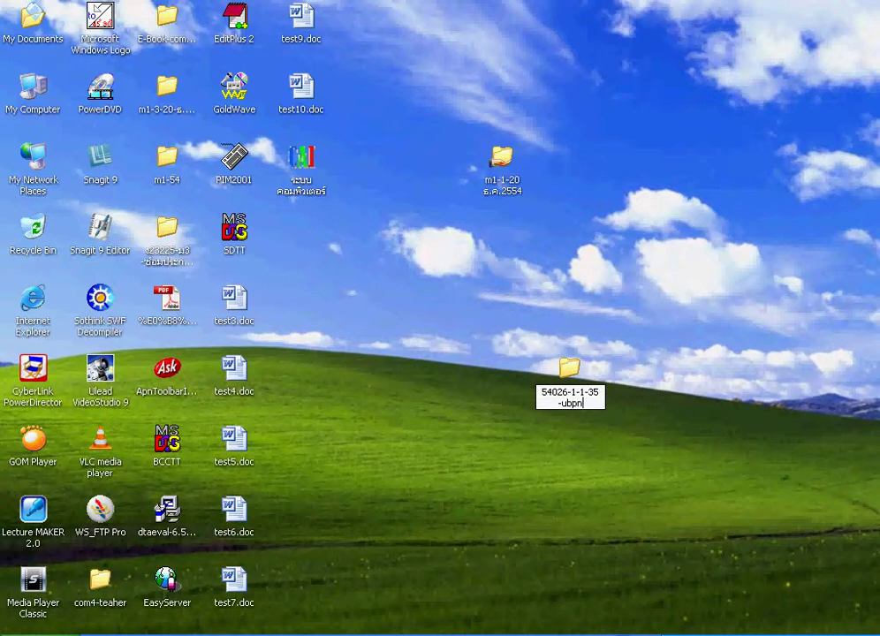
pyautogui.write('rat')
pyautogui.press('Return')
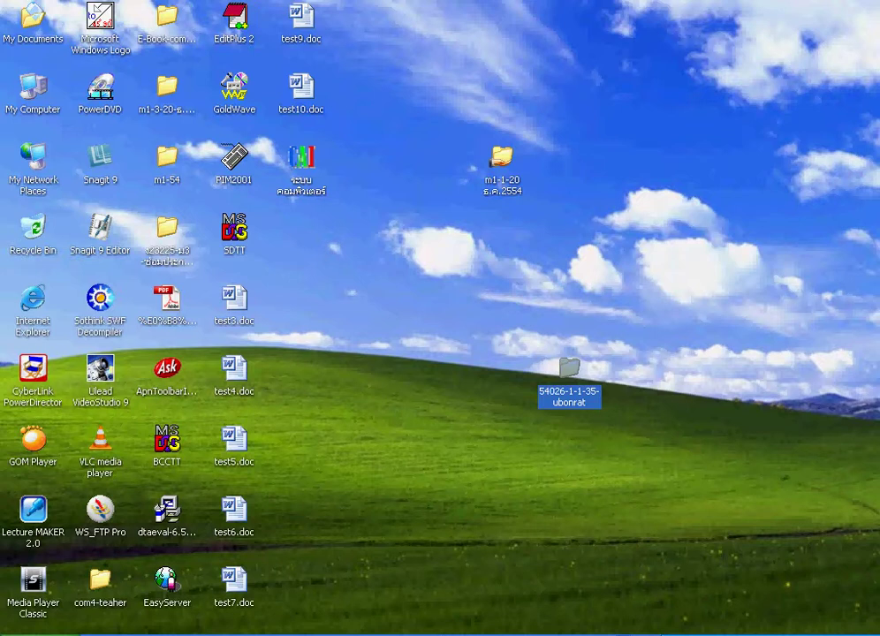
pyautogui.click(435, 280)
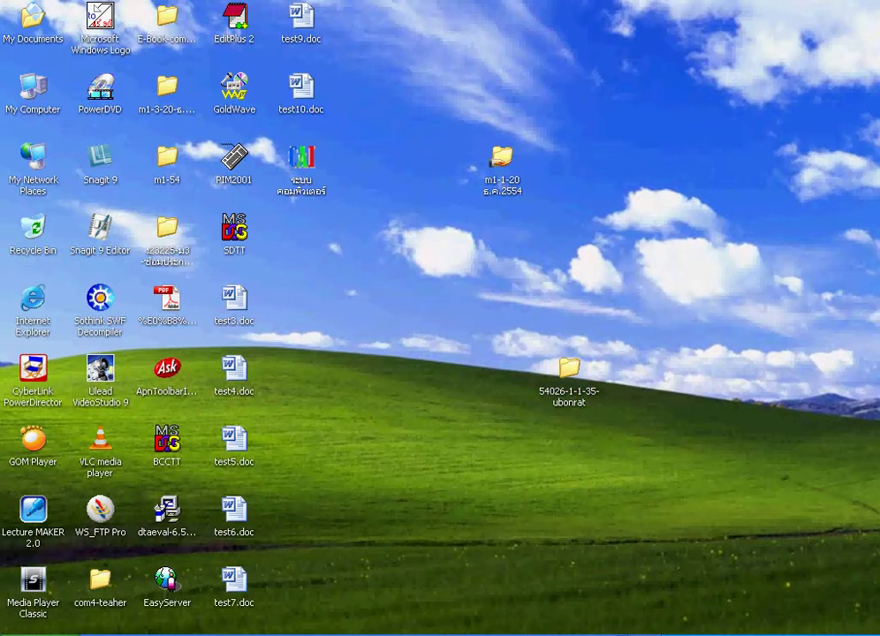
# Step: Open the new 54026-1-1-35 folder and drag its window fully into view
pyautogui.doubleClick(569, 370)
pyautogui.moveTo(294, 64); pyautogui.dragTo(487, 38)
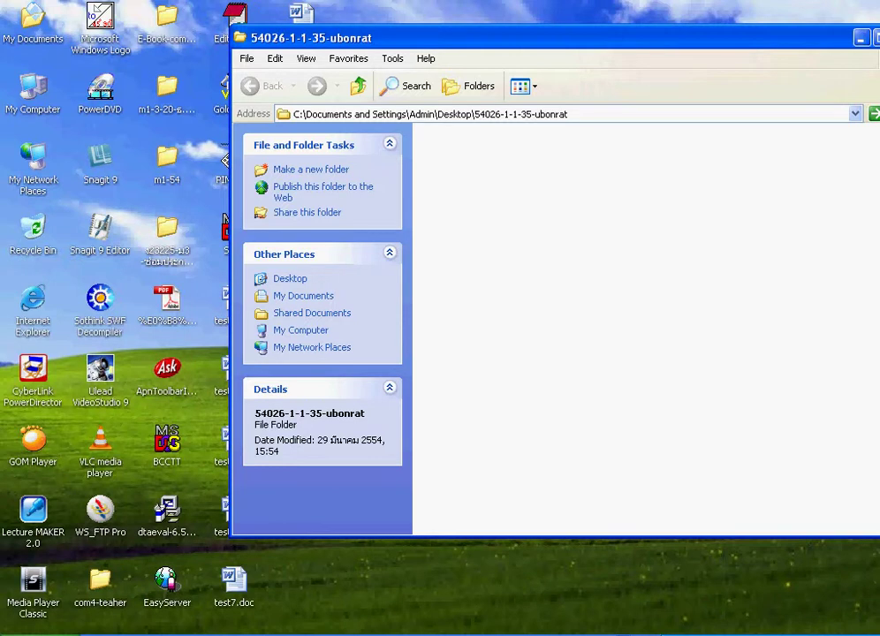
pyautogui.moveTo(487, 38); pyautogui.dragTo(439, 45)
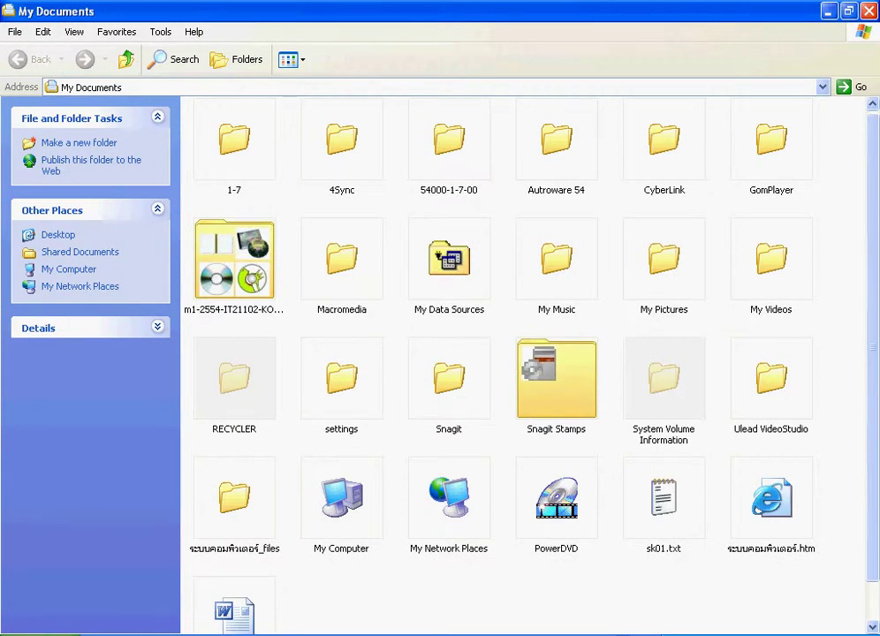
# Step: Open My Music beside the new folder's window and paste 89.mp3 into the new folder
pyautogui.doubleClick(556, 261)
pyautogui.click(234, 260)
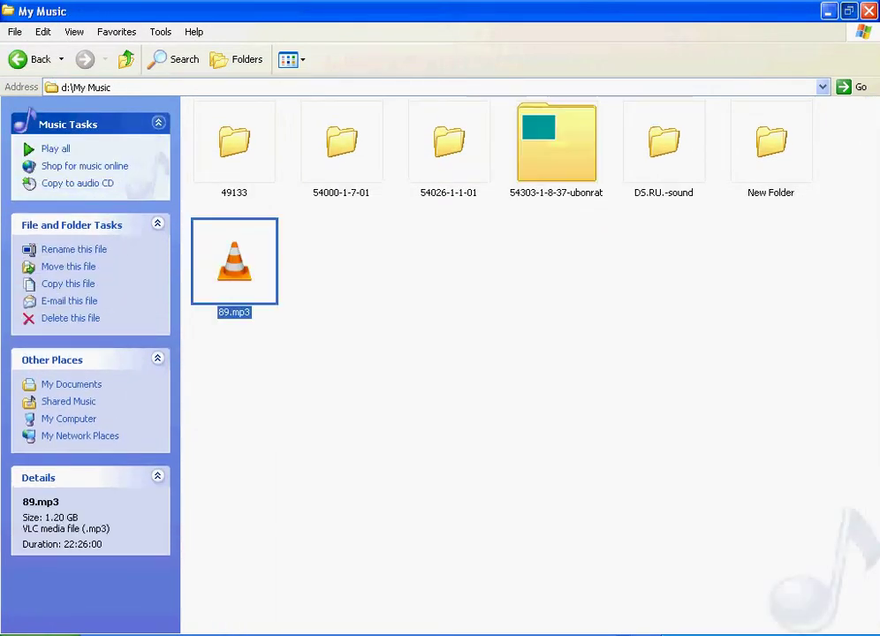
pyautogui.click(848, 10)
pyautogui.moveTo(392, 121); pyautogui.dragTo(167, 294)
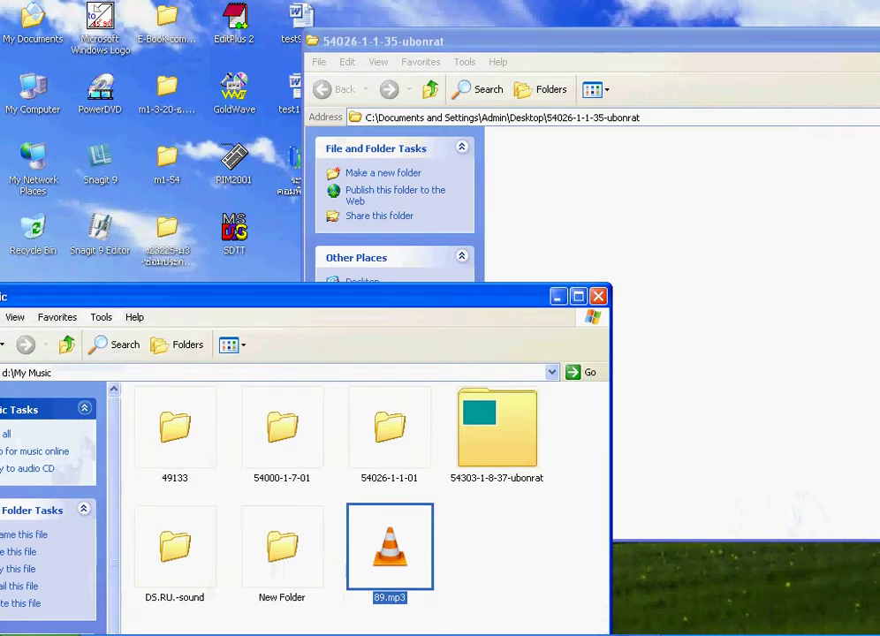
pyautogui.hotkey('ctrl', 'v')
pyautogui.moveTo(441, 41); pyautogui.dragTo(323, 76)
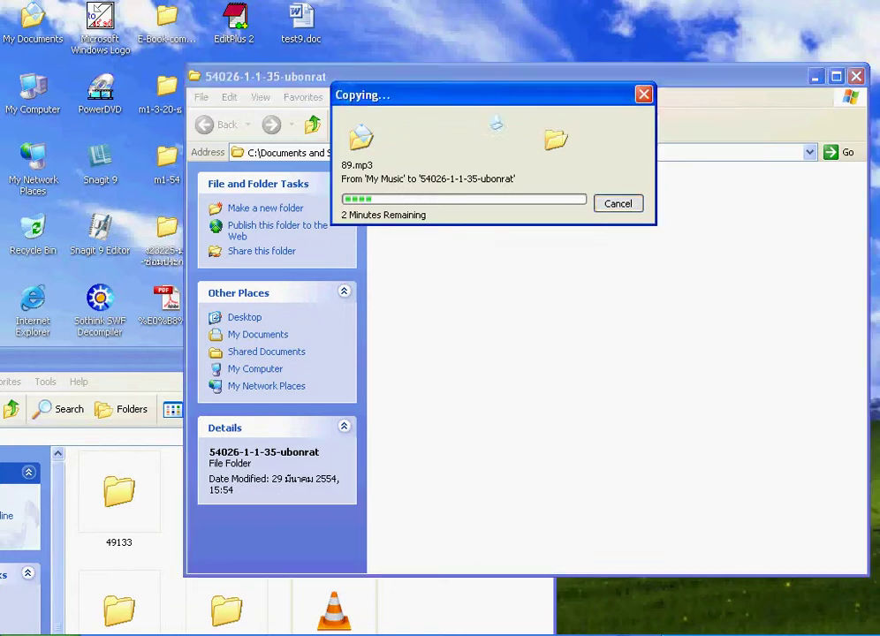
pyautogui.moveTo(88, 360); pyautogui.dragTo(253, 194)
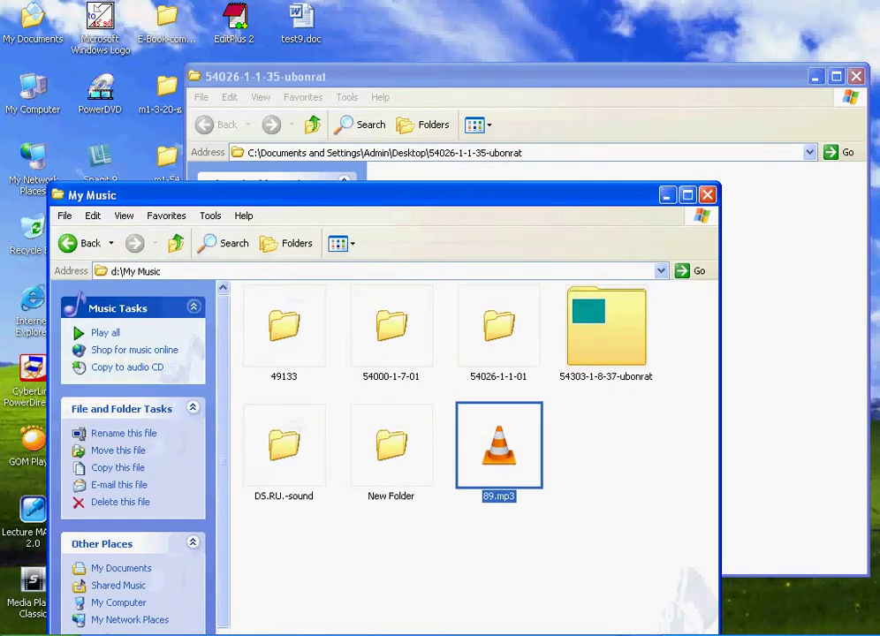
# Step: Browse the My Music subfolders and open the 49133 folder
pyautogui.click(498, 327)
pyautogui.click(606, 326)
pyautogui.doubleClick(606, 327)
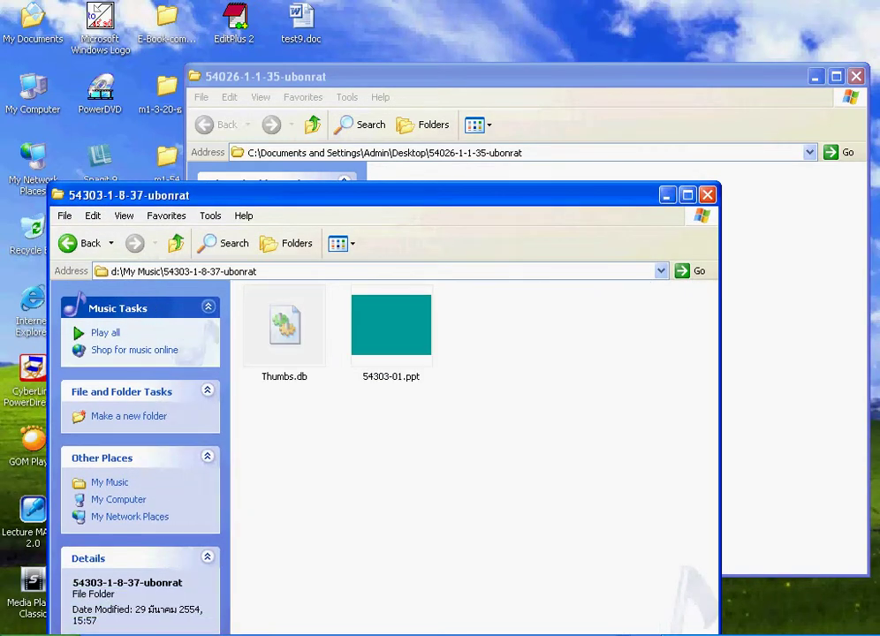
pyautogui.press('BackSpace')
pyautogui.press('BackSpace')
pyautogui.press('BackSpace')
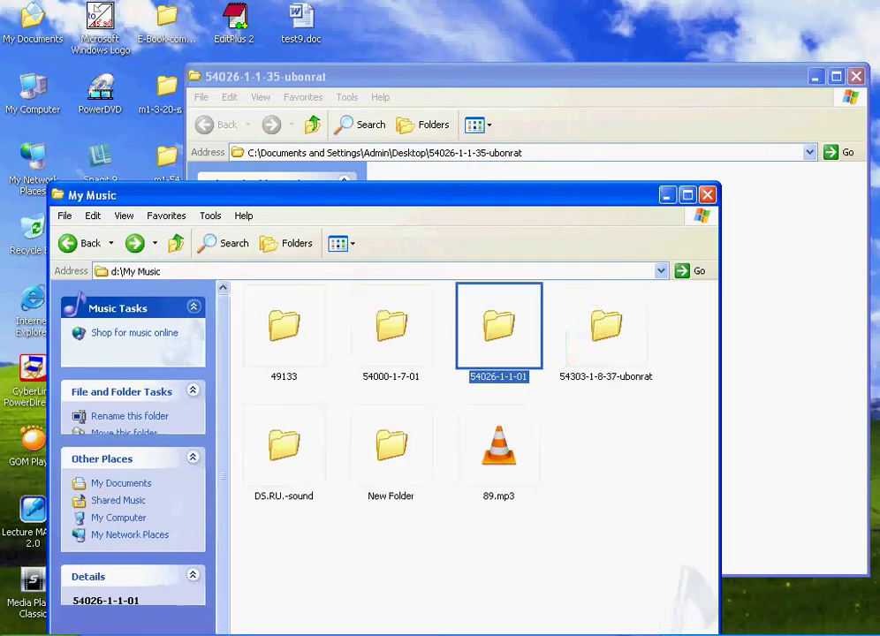
pyautogui.press('Return')
pyautogui.press('BackSpace')
pyautogui.press('Down')
pyautogui.press('Left')
pyautogui.press('Right')
pyautogui.press('Left')
pyautogui.press('Up')
pyautogui.press('Return')
# Step: Copy 3.2.wav from 49133 into the new 54026-1-1-35 folder and close both windows
pyautogui.press('Right')
pyautogui.moveTo(353, 195); pyautogui.dragTo(439, 488)
pyautogui.hotkey('ctrl', 'c')
pyautogui.hotkey('alt', 'Tab')
pyautogui.hotkey('ctrl', 'v')
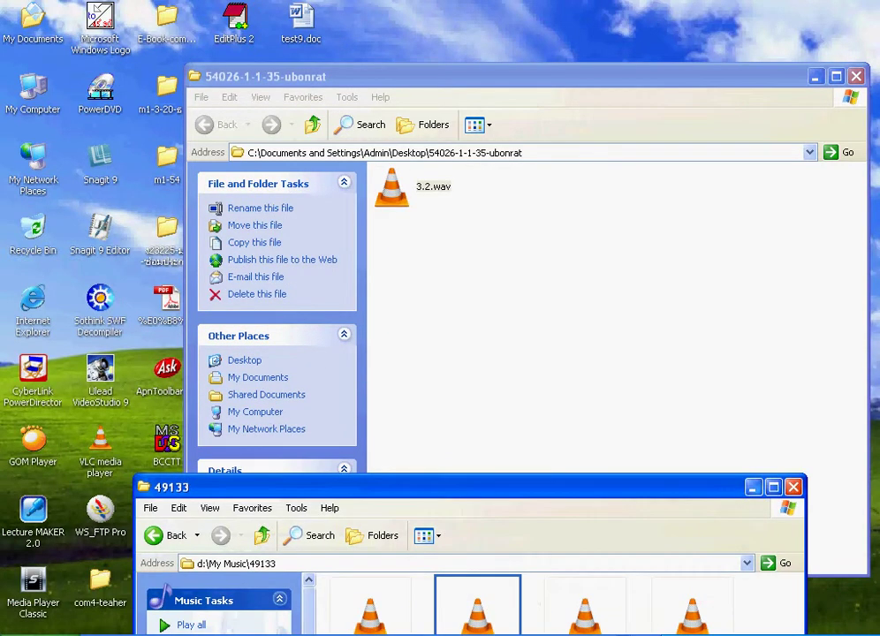
pyautogui.hotkey('alt', 'F4')
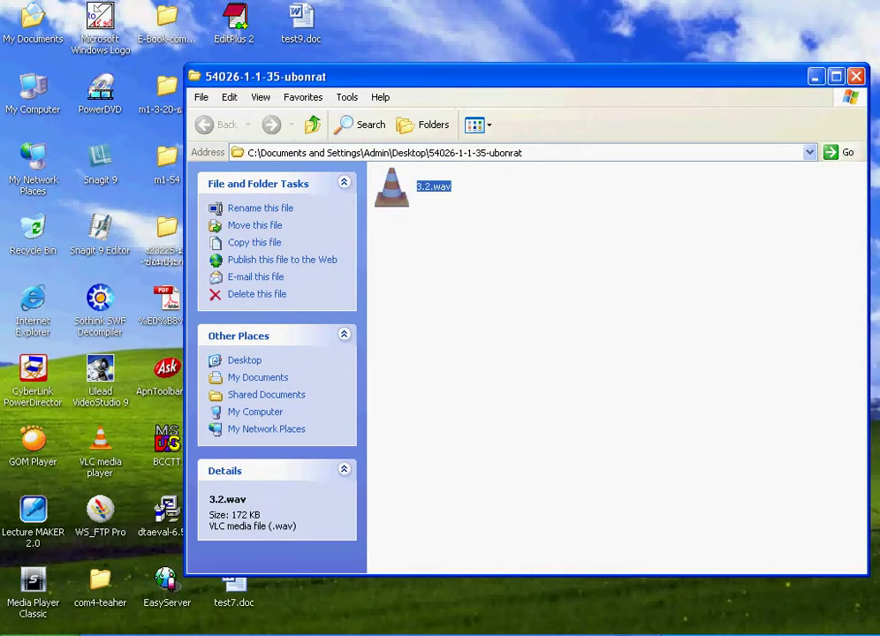
pyautogui.hotkey('alt', 'F4')
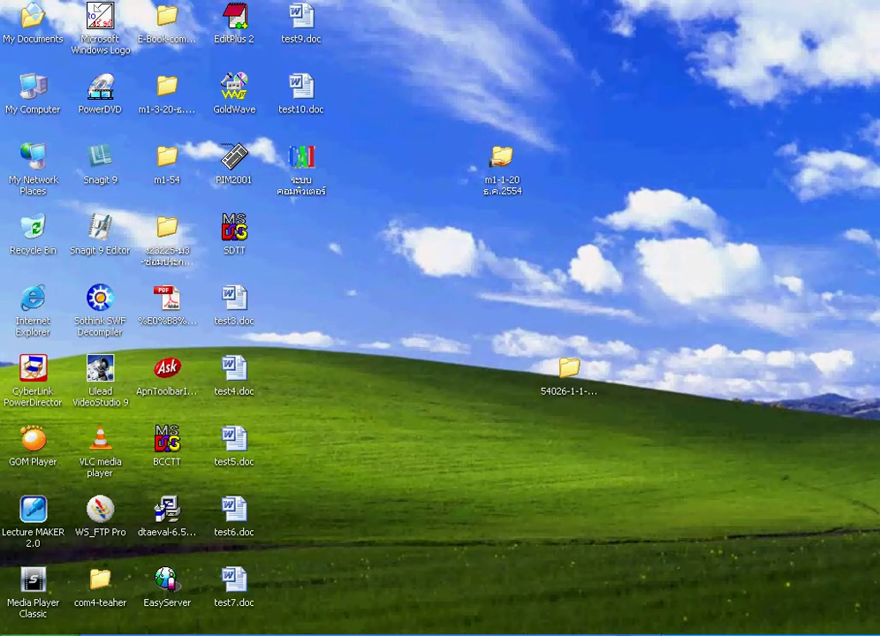
pyautogui.doubleClick(569, 371)
pyautogui.moveTo(274, 73); pyautogui.dragTo(285, 103)
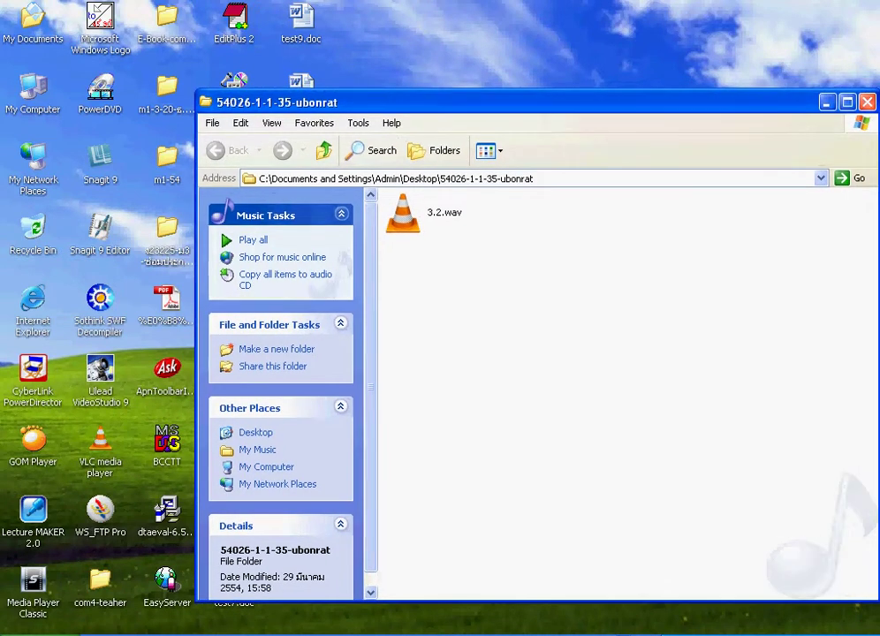
pyautogui.hotkey('alt', 'F4')
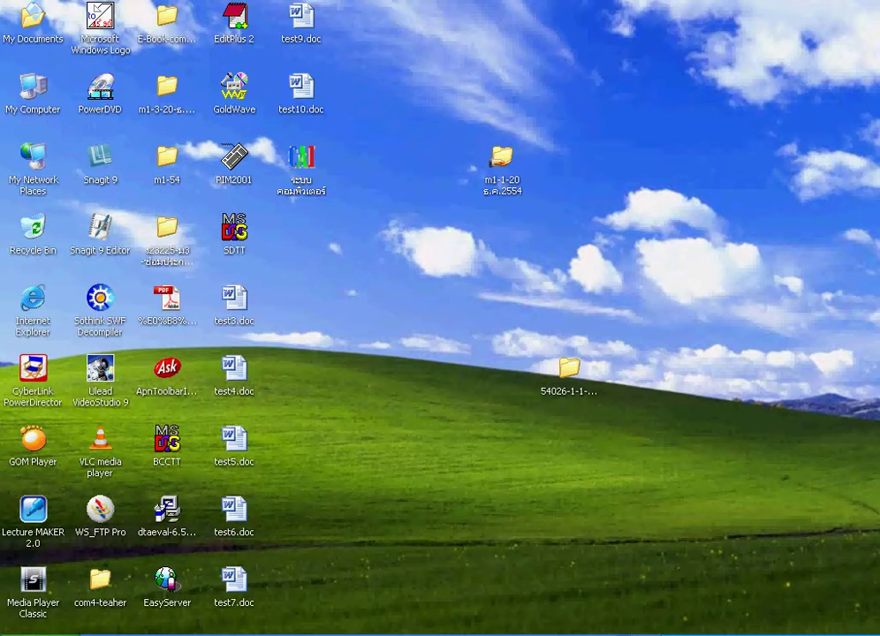
pyautogui.moveTo(99, 579); pyautogui.dragTo(636, 158)
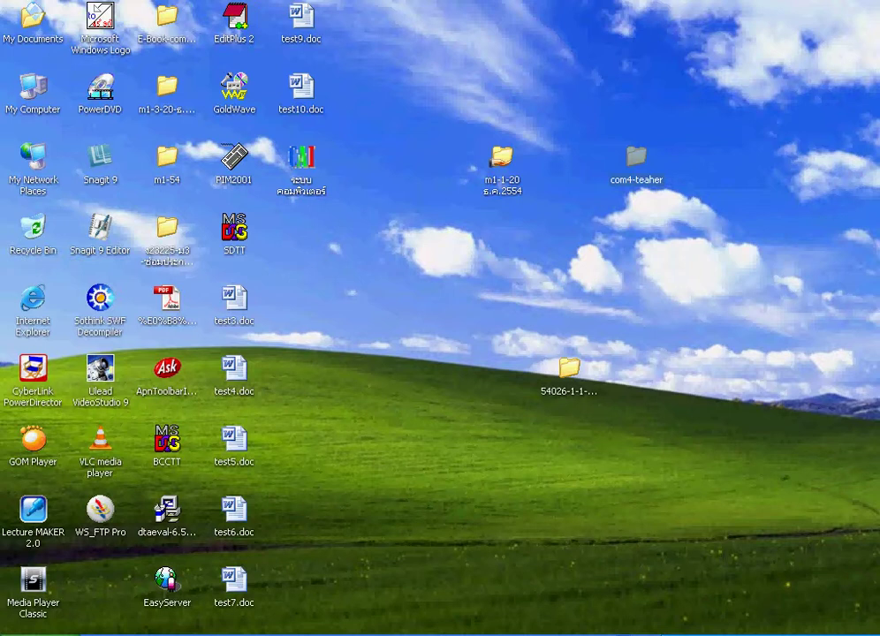
pyautogui.doubleClick(502, 159)
pyautogui.moveTo(491, 132); pyautogui.dragTo(397, 120)
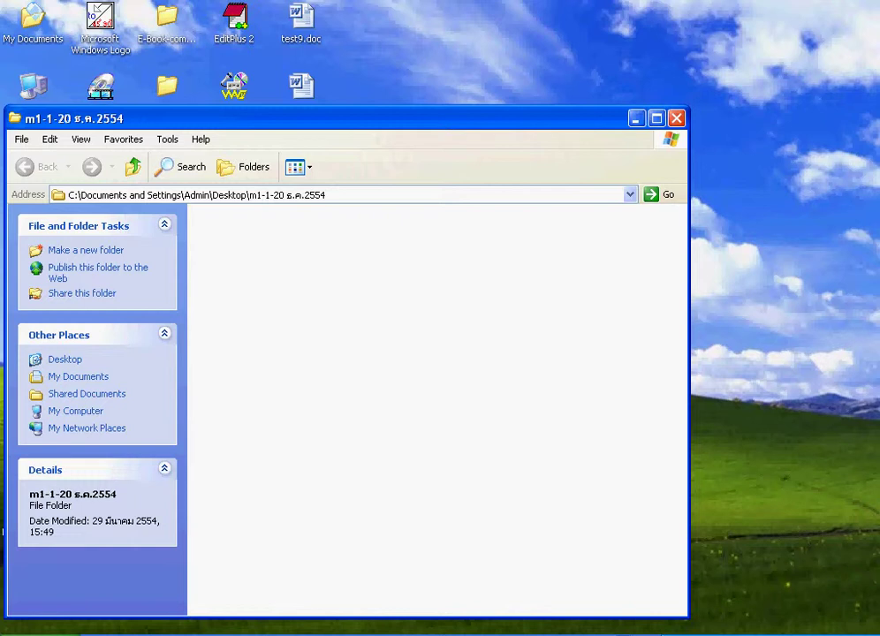
pyautogui.moveTo(397, 119); pyautogui.dragTo(508, 207)
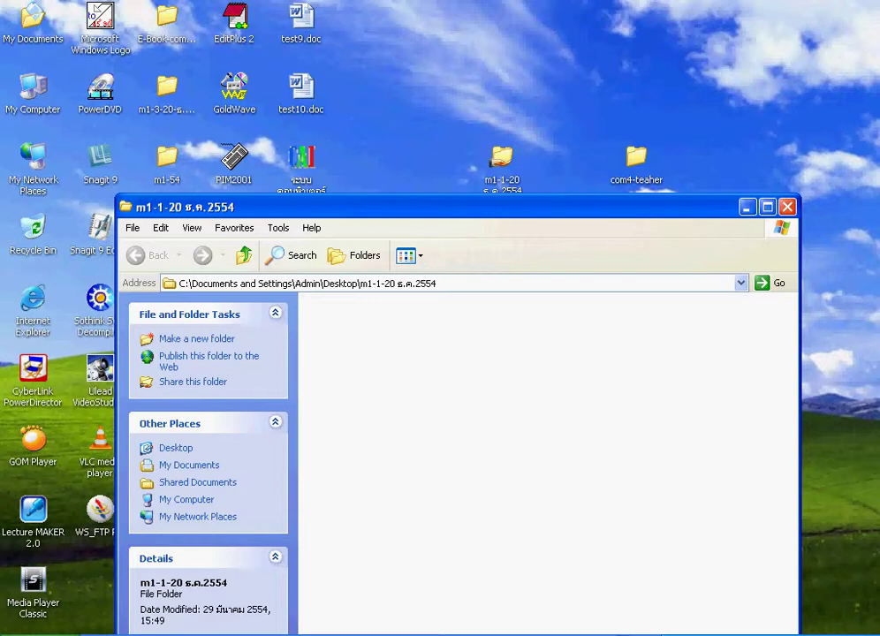
pyautogui.moveTo(442, 207); pyautogui.dragTo(481, 253)
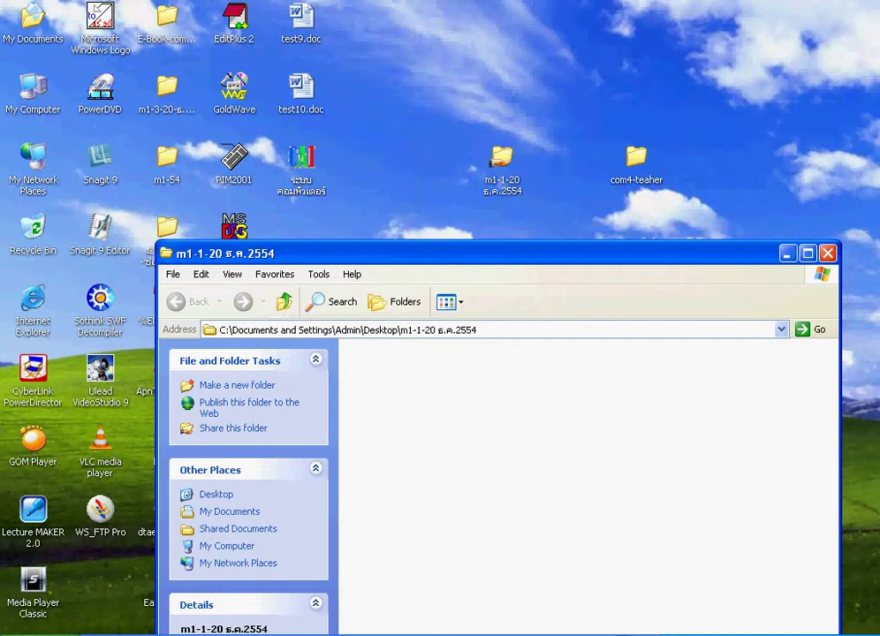
pyautogui.moveTo(482, 254); pyautogui.dragTo(486, 125)
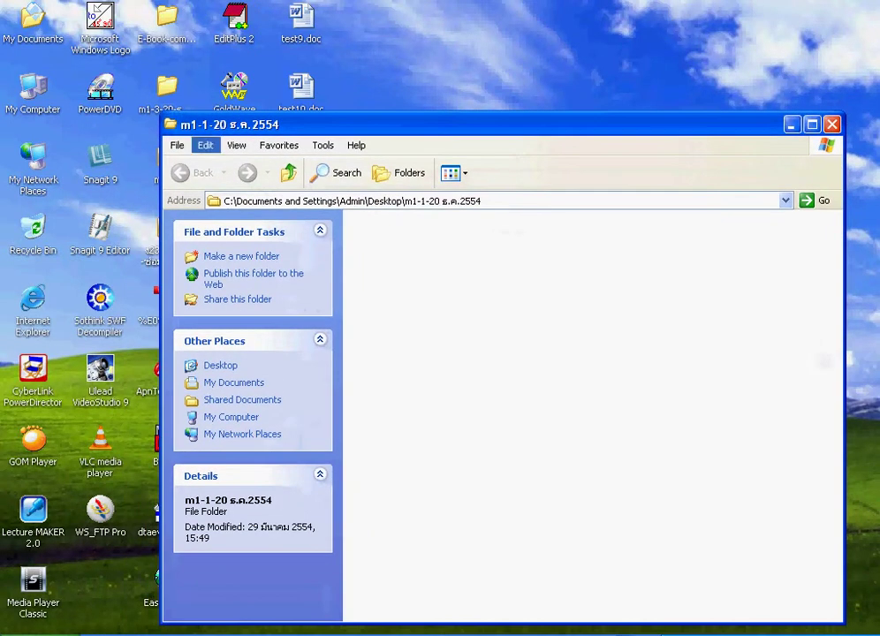
pyautogui.moveTo(486, 125); pyautogui.dragTo(287, 17)
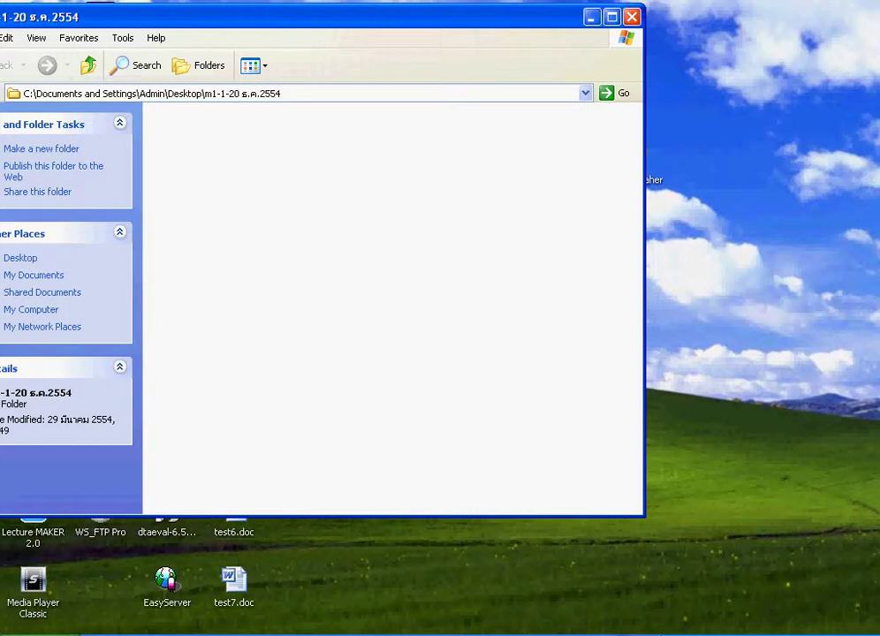
pyautogui.moveTo(265, 17); pyautogui.dragTo(235, 35)
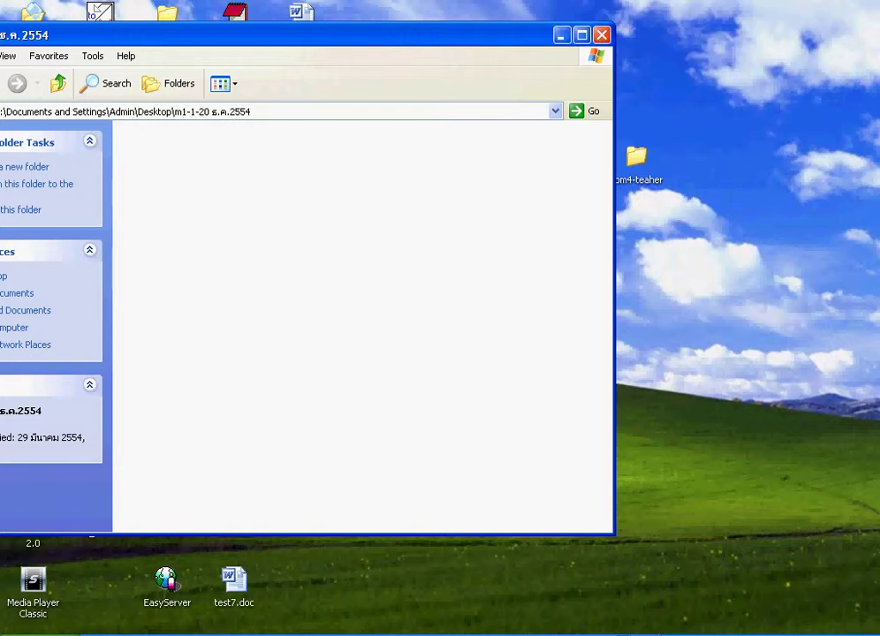
# Step: Check the 54026-1-1-35 folder's contents, then paste it into the m1-1-20 ธ.ค.2554 window
pyautogui.moveTo(265, 36); pyautogui.dragTo(193, 288)
pyautogui.click(569, 369)
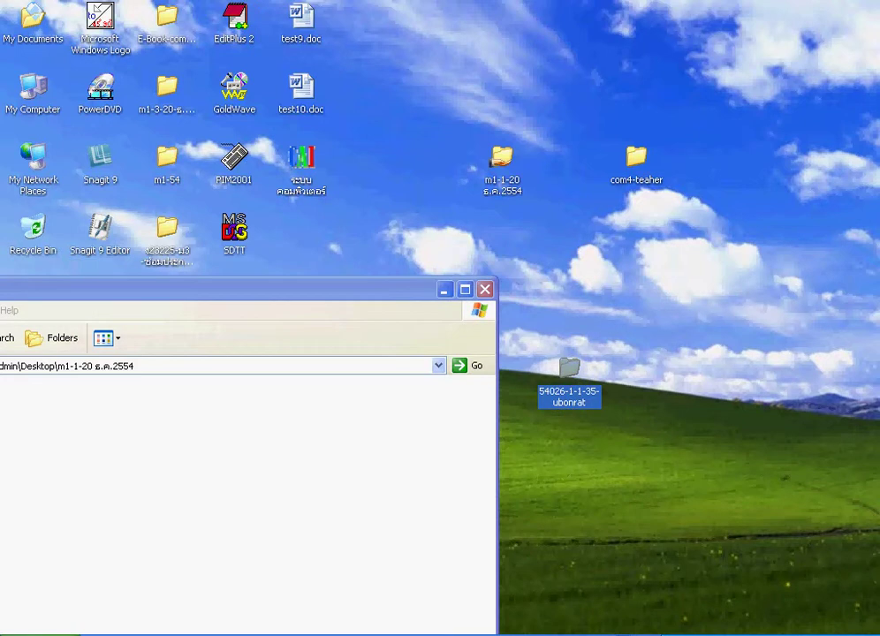
pyautogui.moveTo(569, 369); pyautogui.dragTo(703, 228)
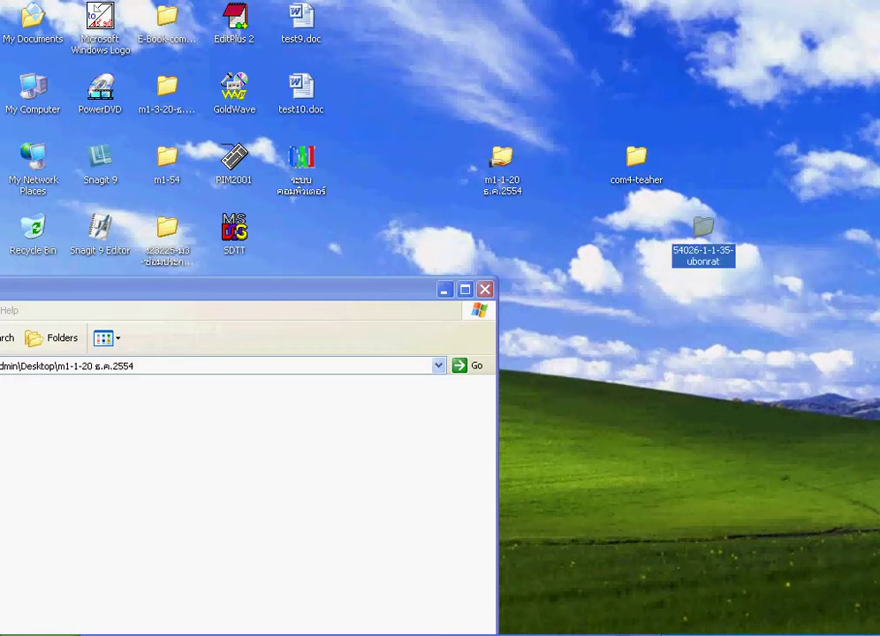
pyautogui.moveTo(265, 288); pyautogui.dragTo(355, 166)
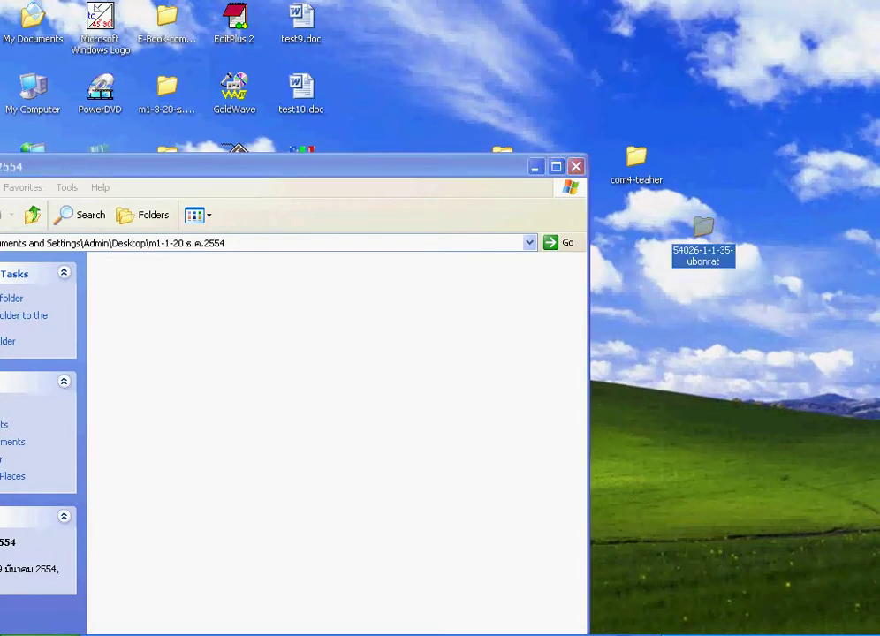
pyautogui.press('Return')
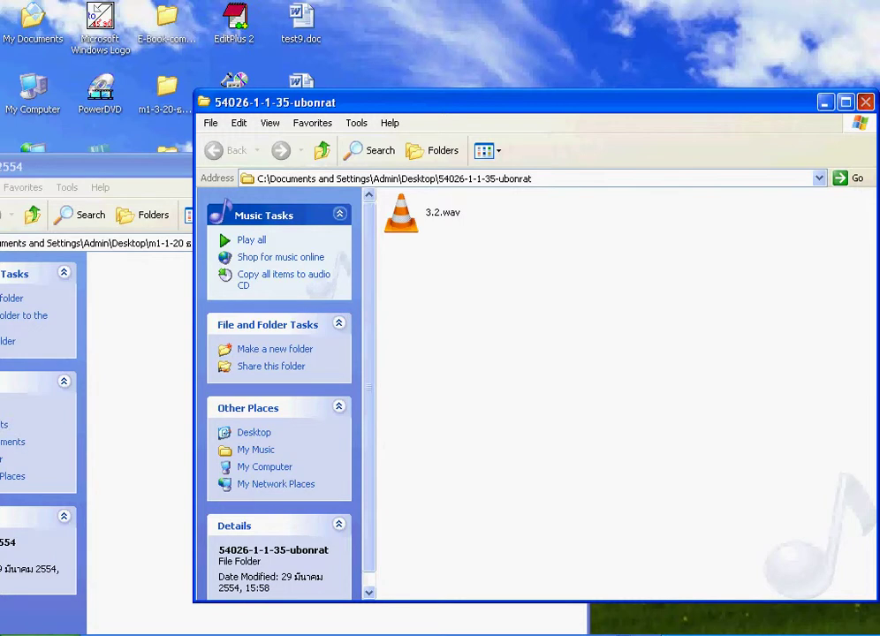
pyautogui.hotkey('alt', 'F4')
pyautogui.moveTo(265, 166); pyautogui.dragTo(278, 103)
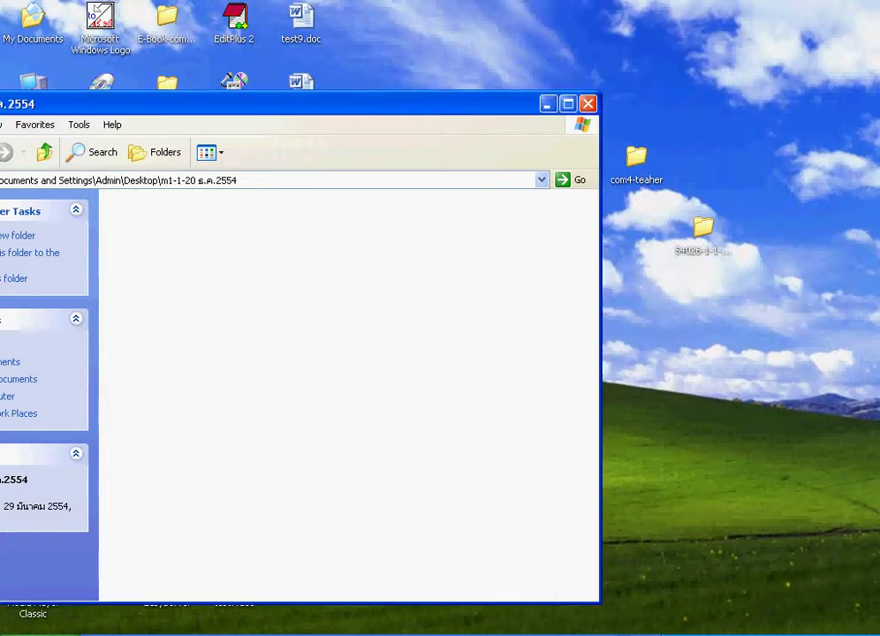
pyautogui.hotkey('ctrl', 'v')
# Step: Switch m1-1-20 to Thumbnails view, check the student subfolder for 3.2.wav, and close it
pyautogui.moveTo(265, 103); pyautogui.dragTo(410, 86)
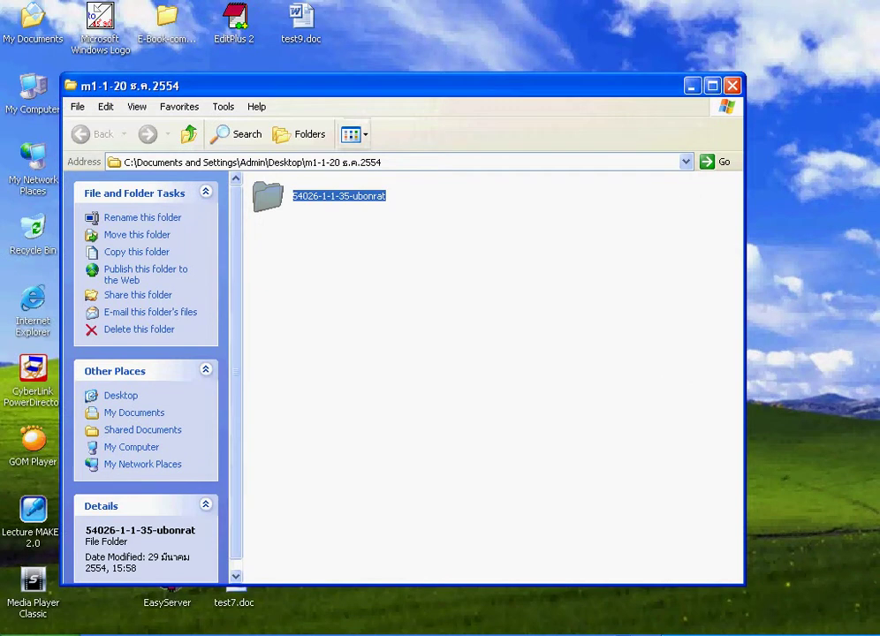
pyautogui.click(353, 134)
pyautogui.click(379, 159)
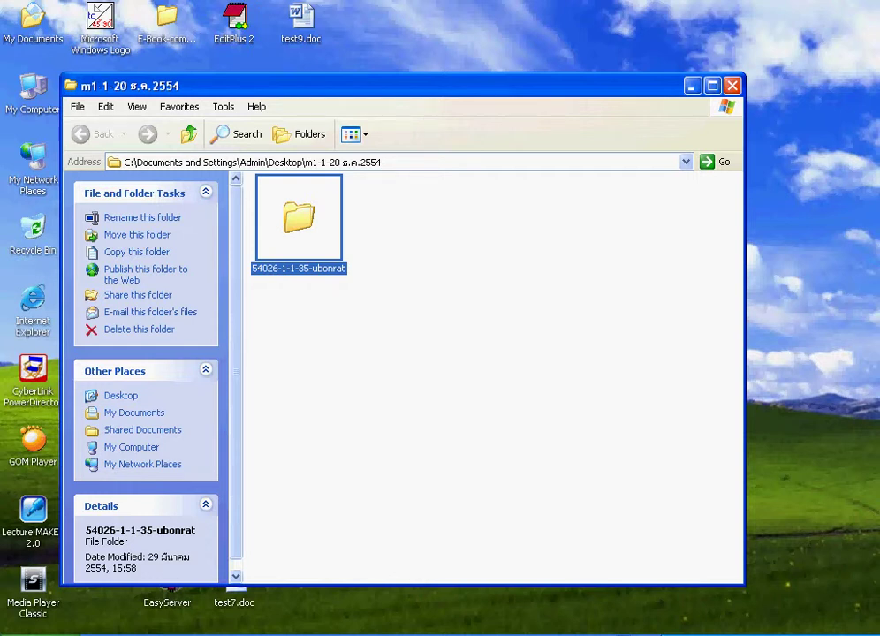
pyautogui.press('Return')
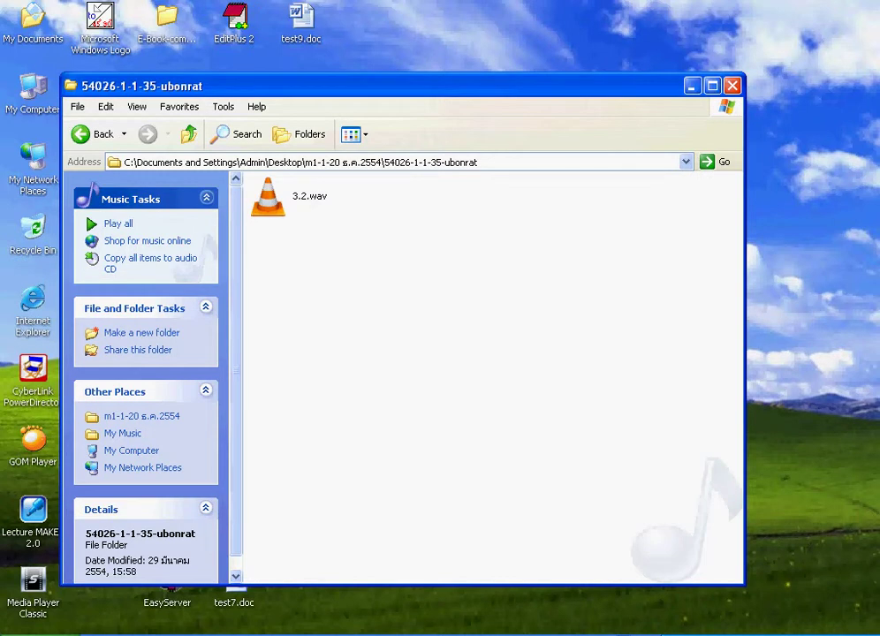
pyautogui.hotkey('alt', 'F4')
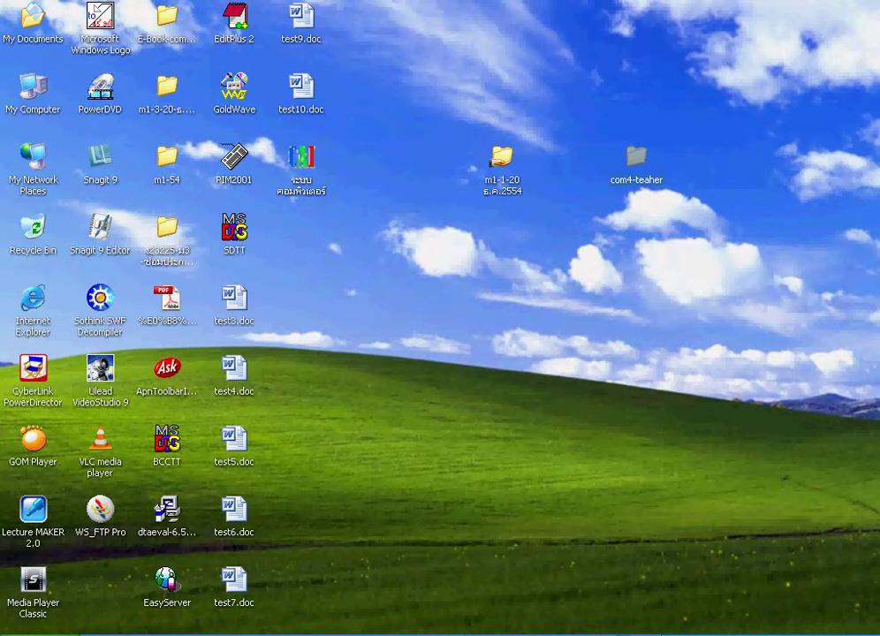
# Step: Close the mistakenly opened com4-teaher folder and open m1-1-20 from the desktop
pyautogui.press('Return')
pyautogui.hotkey('alt', 'F4')
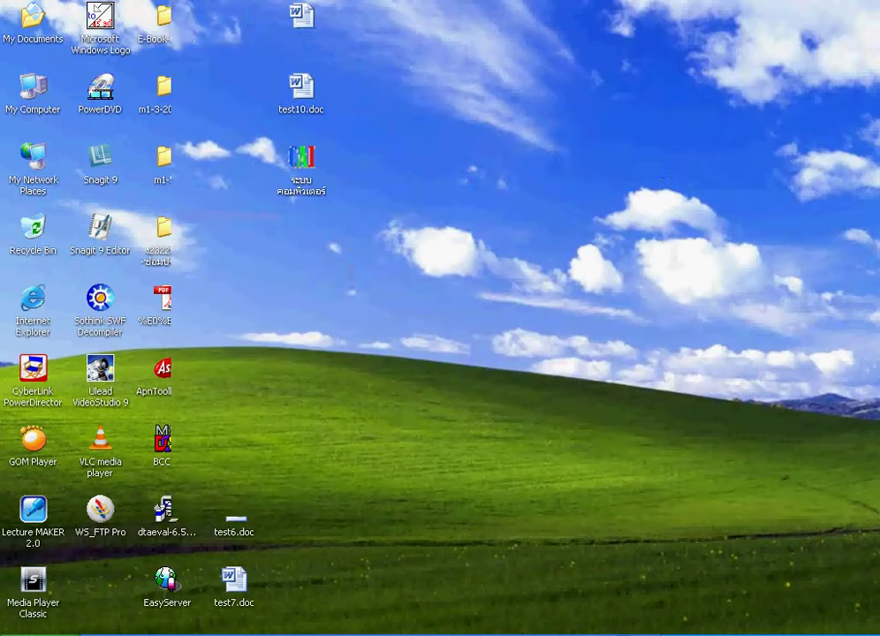
pyautogui.press('Left')
pyautogui.press('Return')
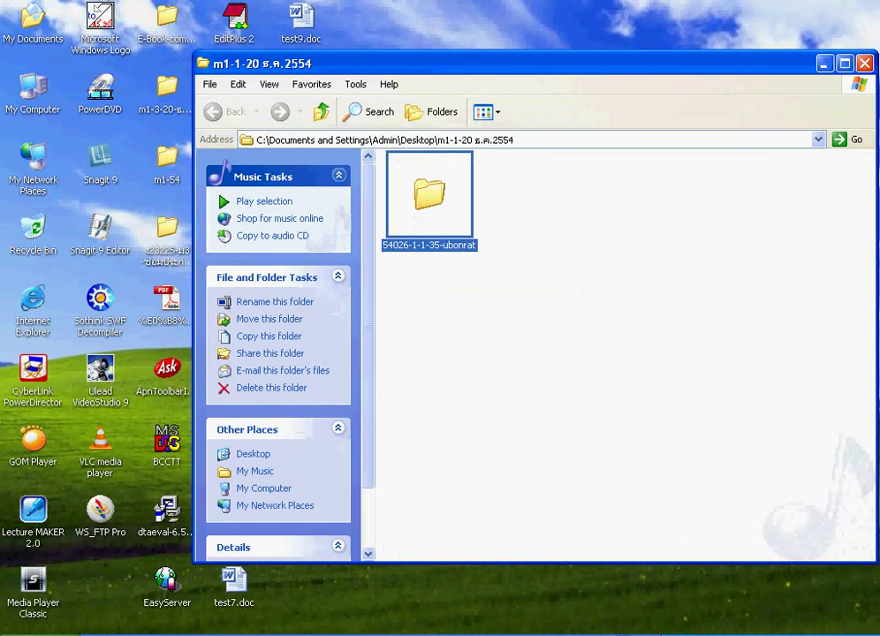
pyautogui.moveTo(530, 63); pyautogui.dragTo(345, 116)
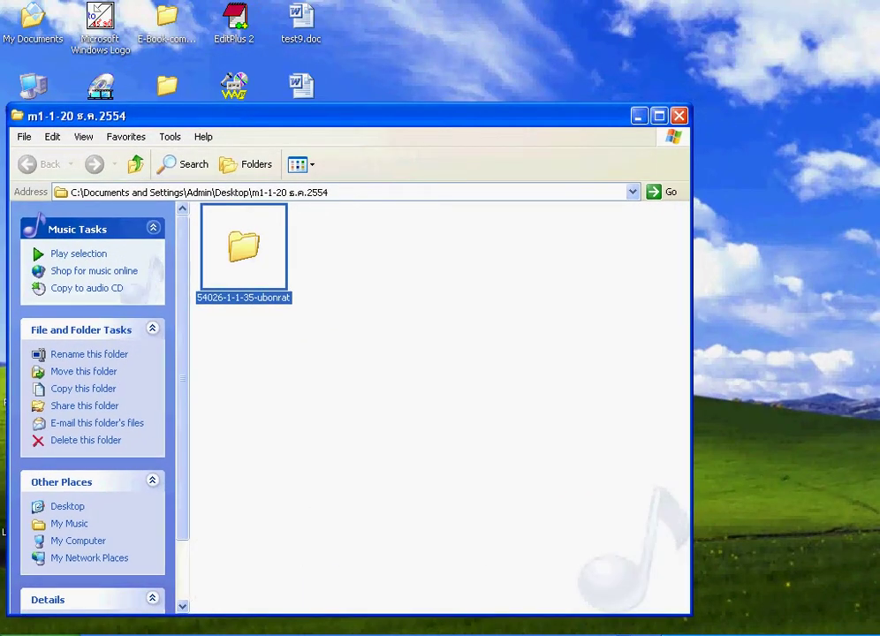
pyautogui.moveTo(344, 116); pyautogui.dragTo(289, 67)
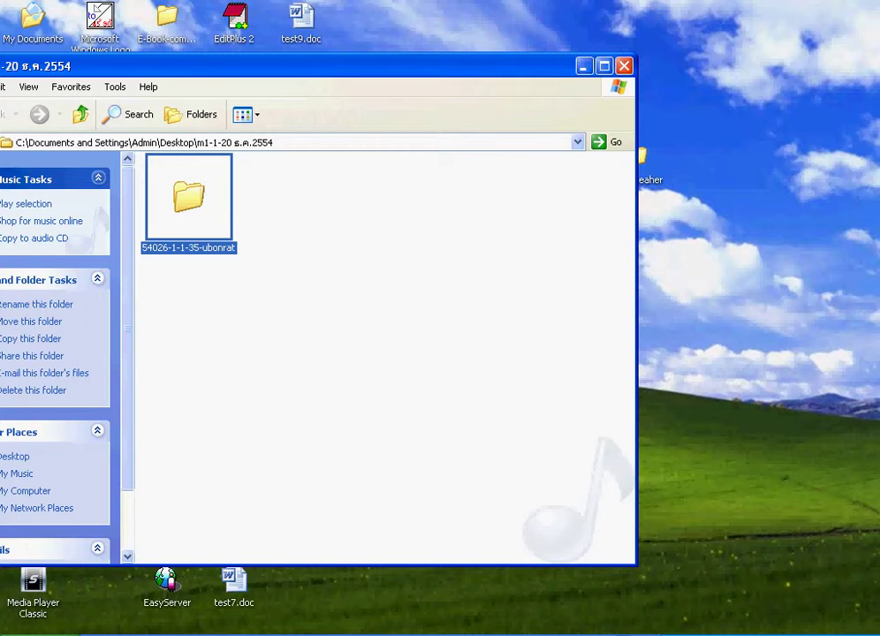
pyautogui.moveTo(188, 196); pyautogui.dragTo(703, 300)
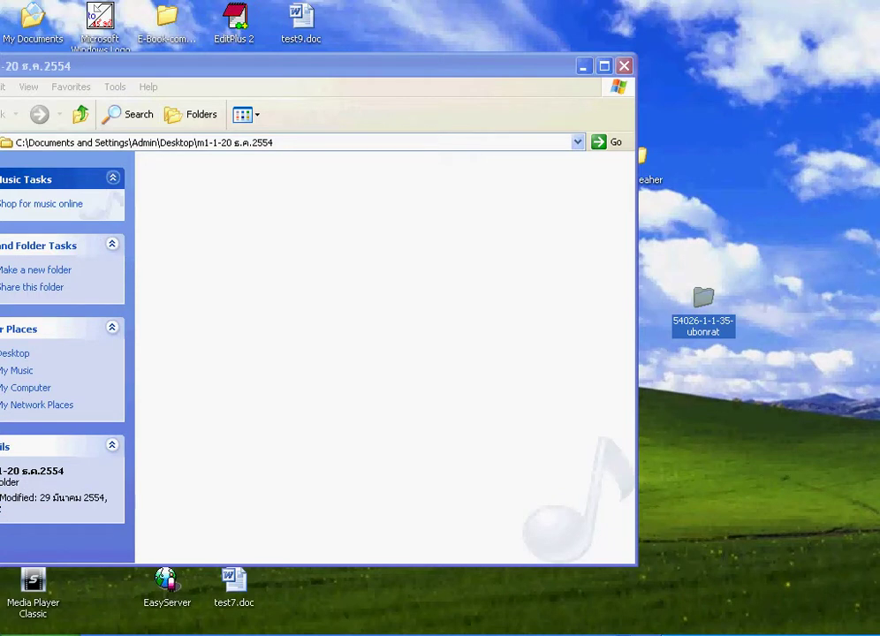
pyautogui.moveTo(441, 65); pyautogui.dragTo(437, 217)
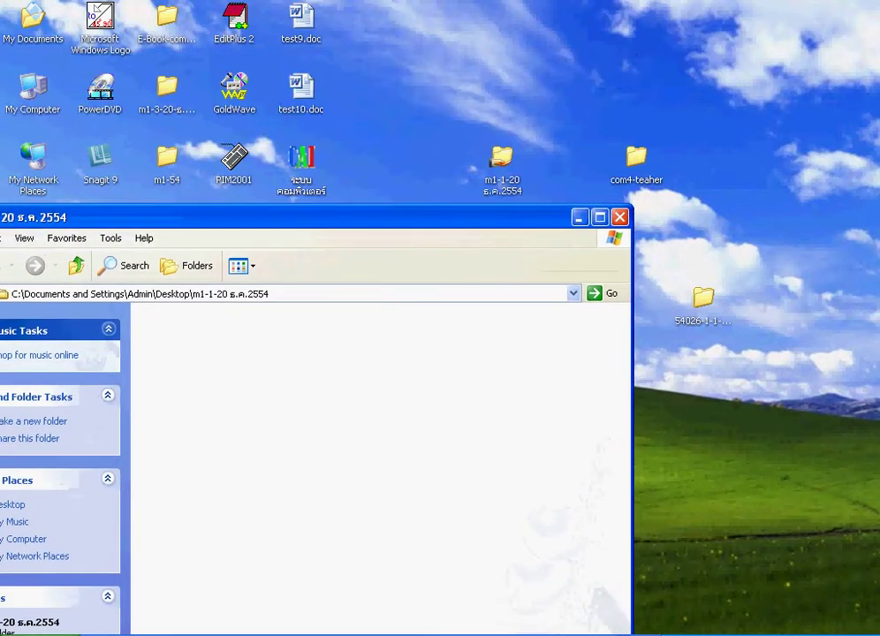
pyautogui.moveTo(703, 300); pyautogui.dragTo(703, 229)
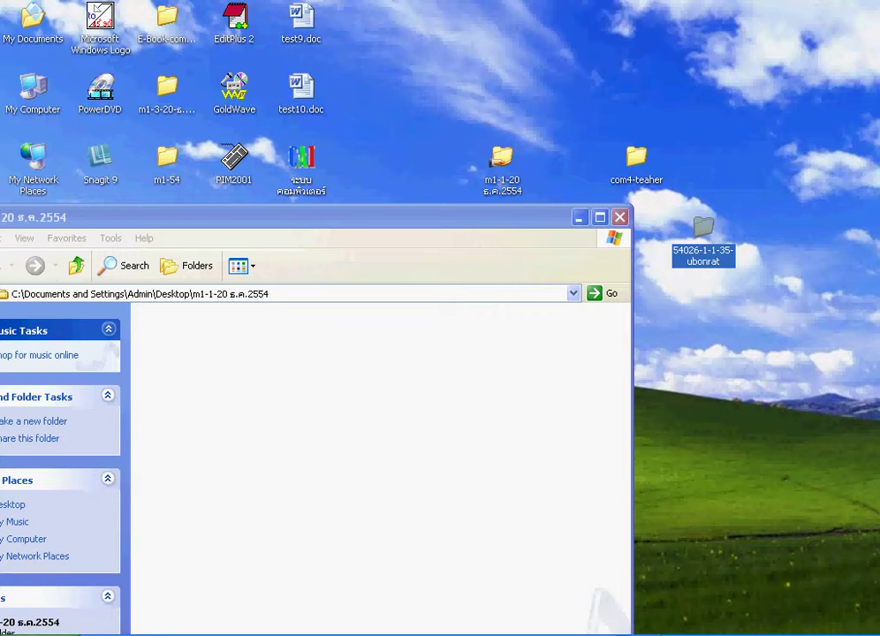
pyautogui.moveTo(703, 228); pyautogui.dragTo(770, 299)
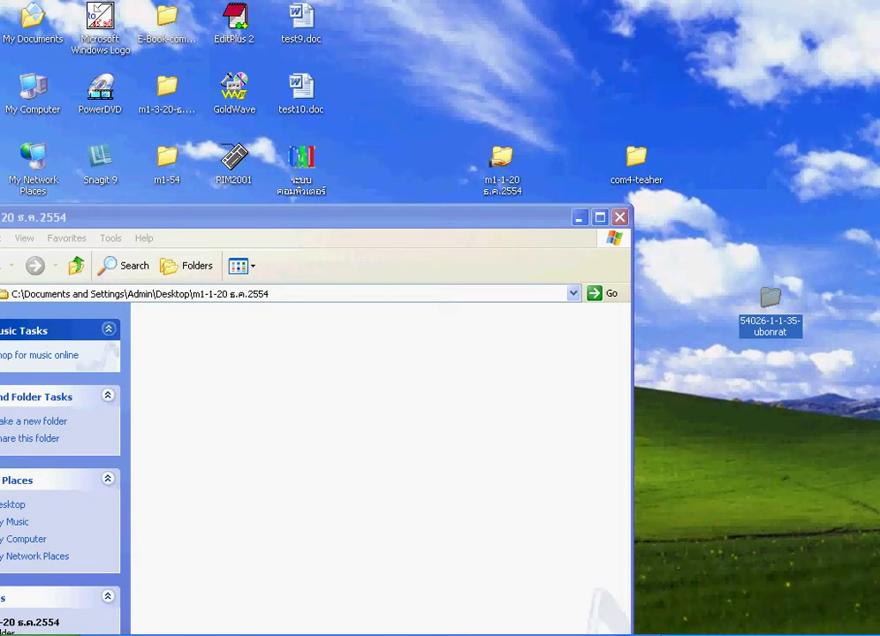
pyautogui.hotkey('ctrl', 'v')
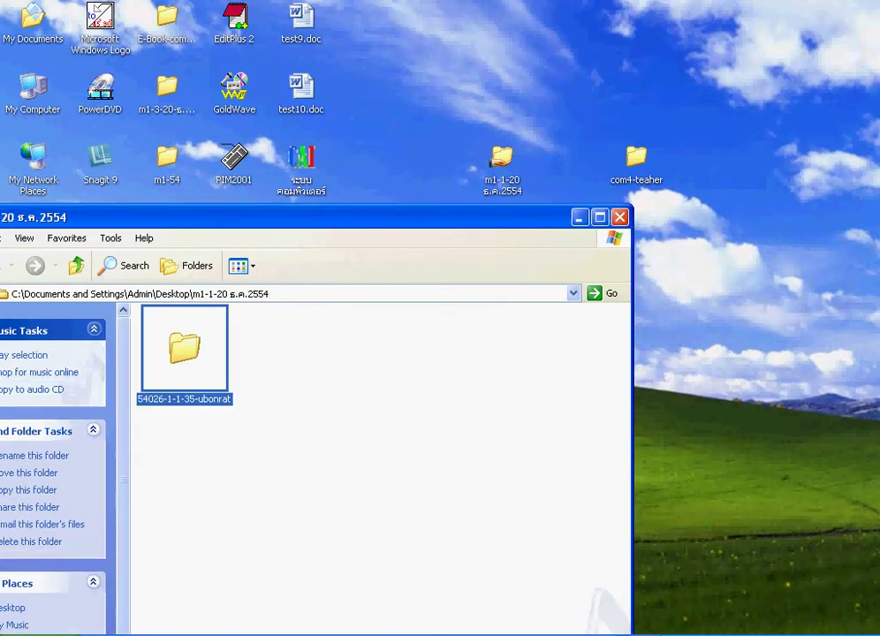
# Step: Open the second student folder 54062-1-1-28 to confirm it is empty
pyautogui.moveTo(477, 216); pyautogui.dragTo(688, 157)
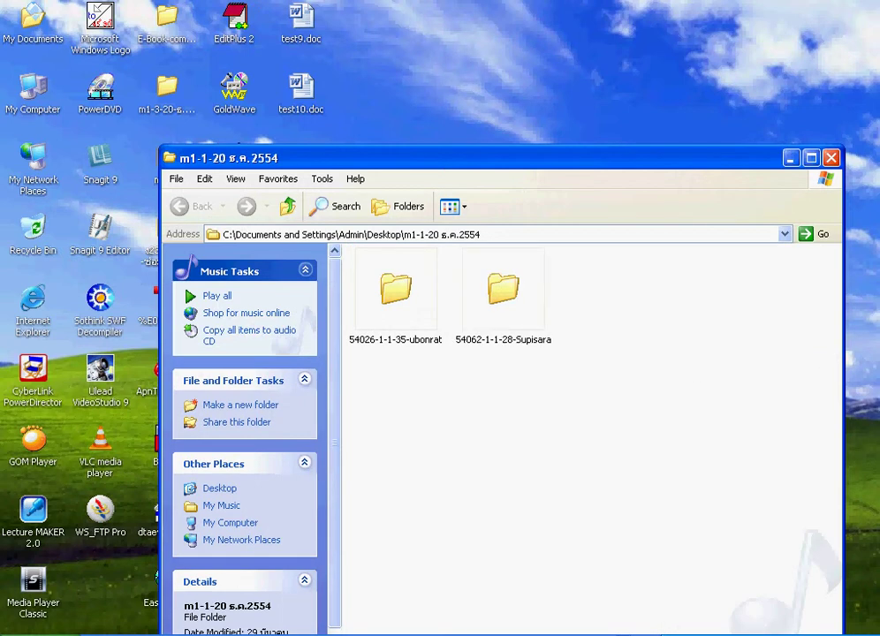
pyautogui.click(502, 291)
pyautogui.click(395, 292)
pyautogui.click(502, 292)
pyautogui.moveTo(441, 157); pyautogui.dragTo(415, 156)
pyautogui.press('Return')
pyautogui.press('BackSpace')
# Step: Delete 54062-1-1-28, recheck the remaining 54026-1-1-35 folder, and close the window
pyautogui.rightClick(454, 310)
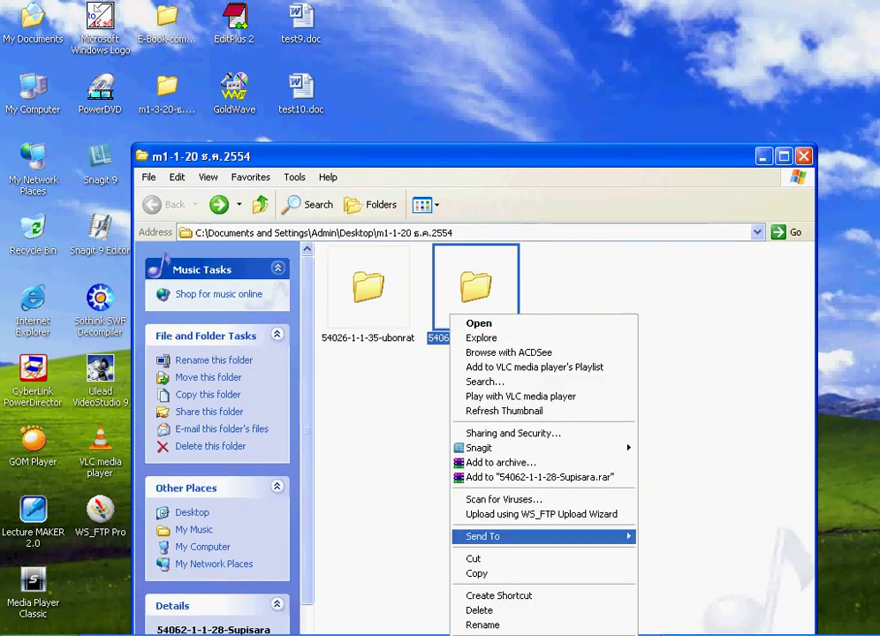
pyautogui.click(484, 608)
pyautogui.press('Return')
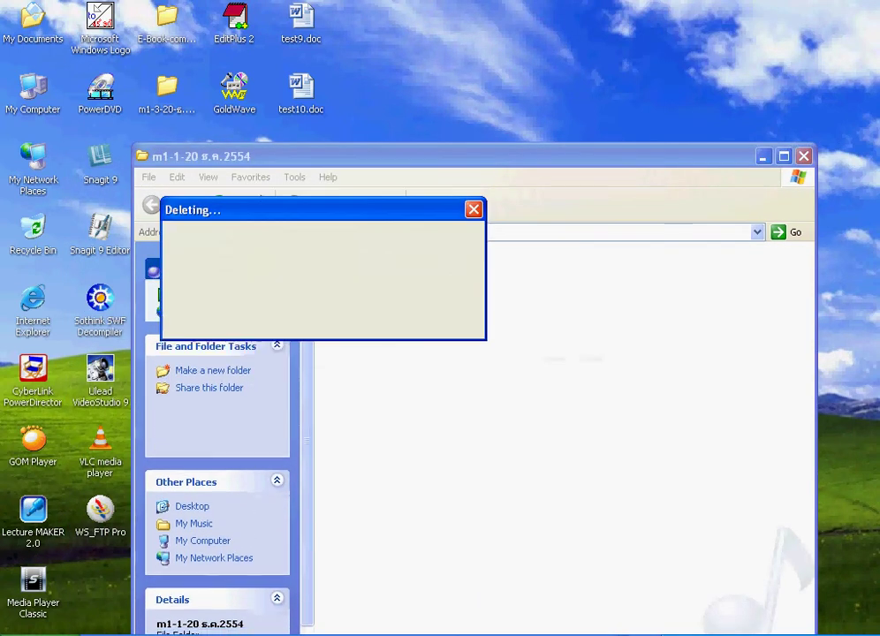
pyautogui.press('Return')
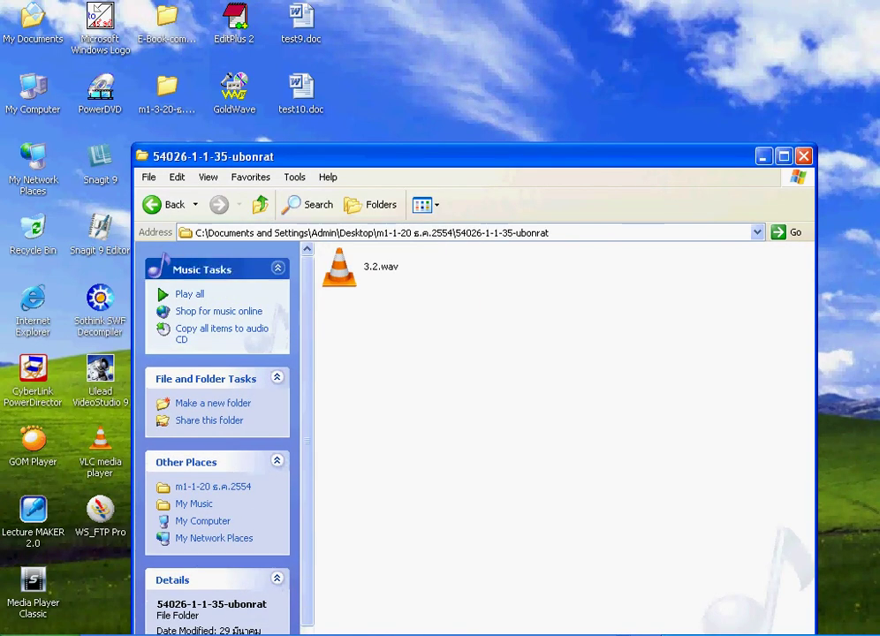
pyautogui.press('BackSpace')
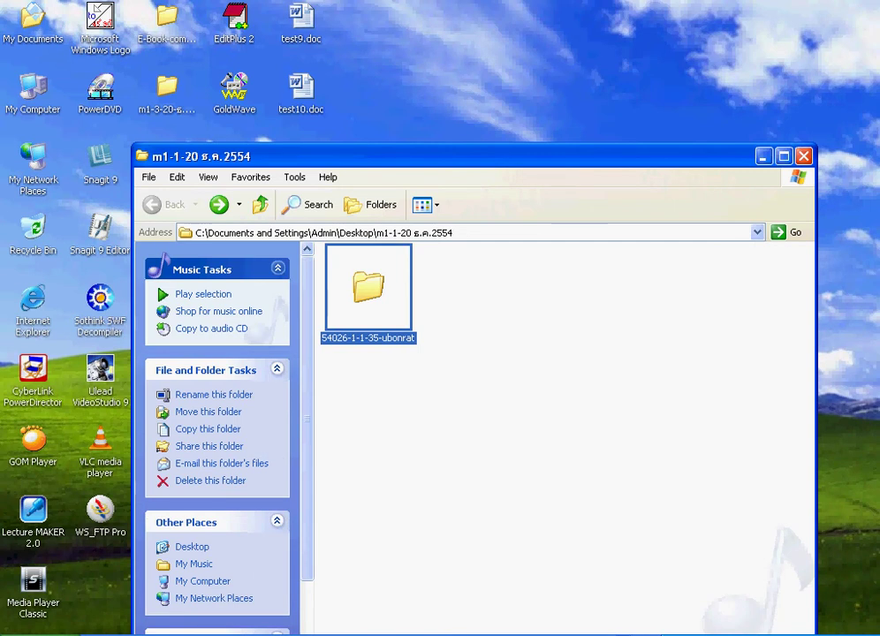
pyautogui.hotkey('alt', 'F4')
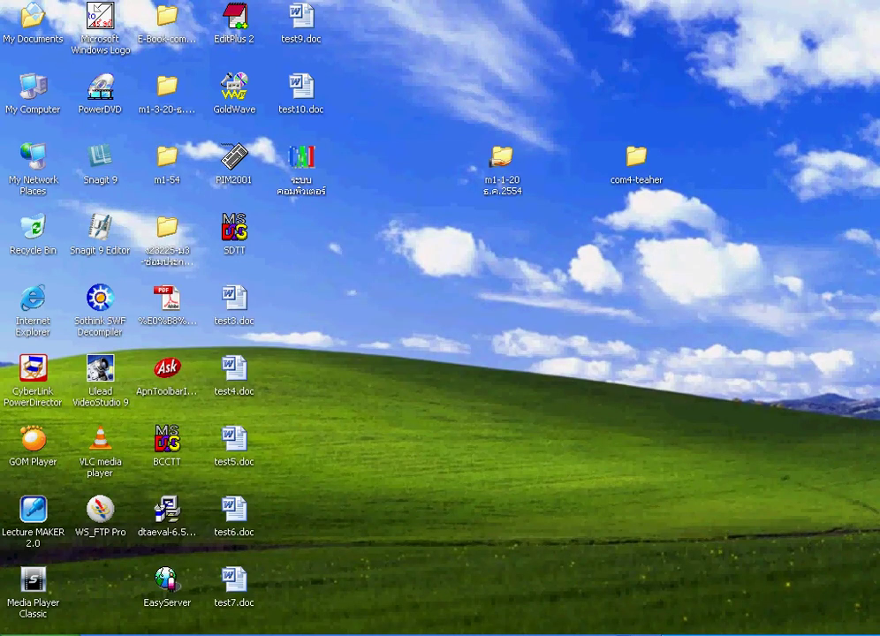